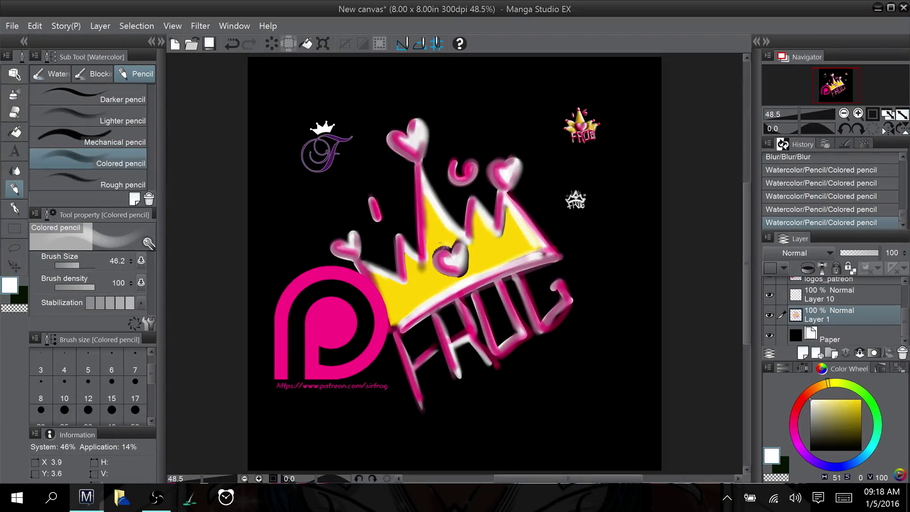
Add a white highlight stroke to the crown's central heart, then browse the Material palette's saved materials.
mouse_move(448, 244)
left_mouse_down()
mouse_move(435, 253)
mouse_move(461, 272)
mouse_move(466, 249)
mouse_move(453, 242)
mouse_move(456, 269)
mouse_move(441, 251)
mouse_move(436, 263)
mouse_move(456, 250)
left_mouse_up()
left_click(756, 41)
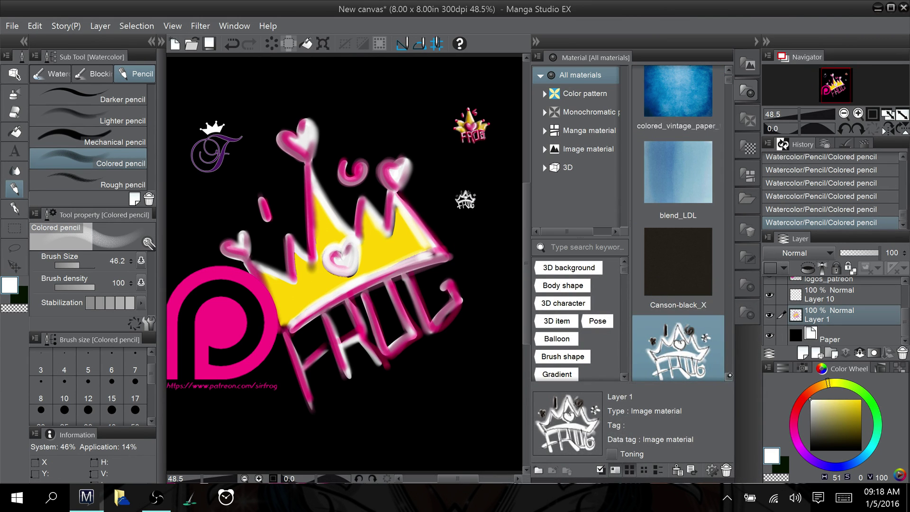
left_click(728, 375)
left_click(729, 376)
left_click(728, 375)
left_click(728, 376)
left_click(728, 376)
left_click(728, 376)
left_click(728, 376)
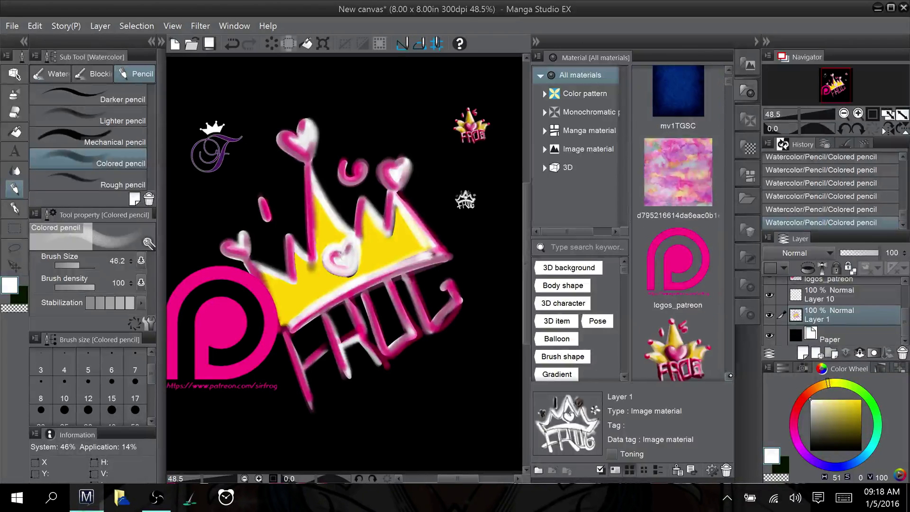
left_click(728, 376)
left_click(728, 375)
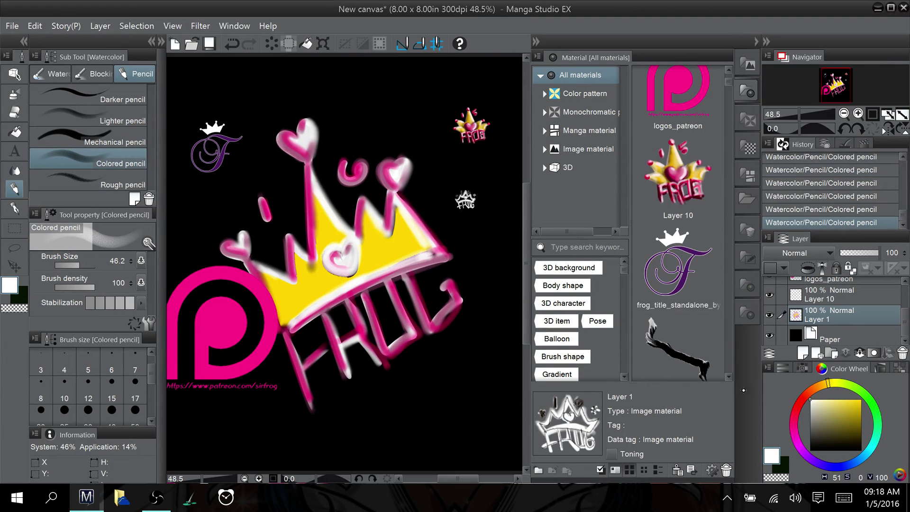
Hide the Layer 10, frog title, logos_patreon and white frog logo layers, leaving the crown visible.
left_click(536, 41)
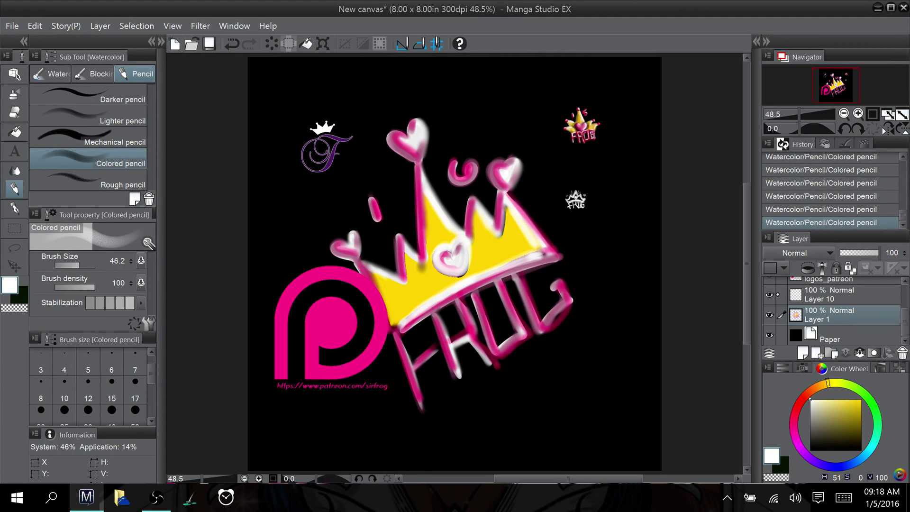
scroll(833, 307, "up", 2)
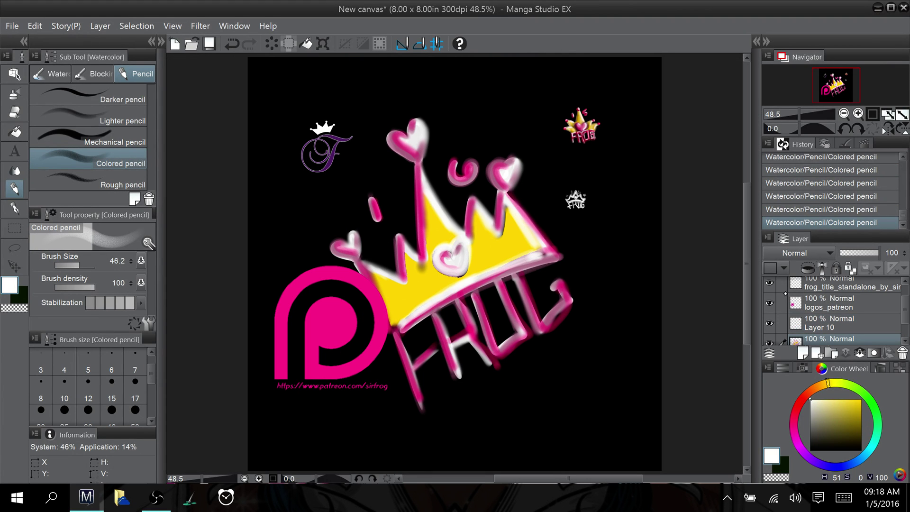
left_click(775, 320)
left_click(769, 283)
left_click(768, 303)
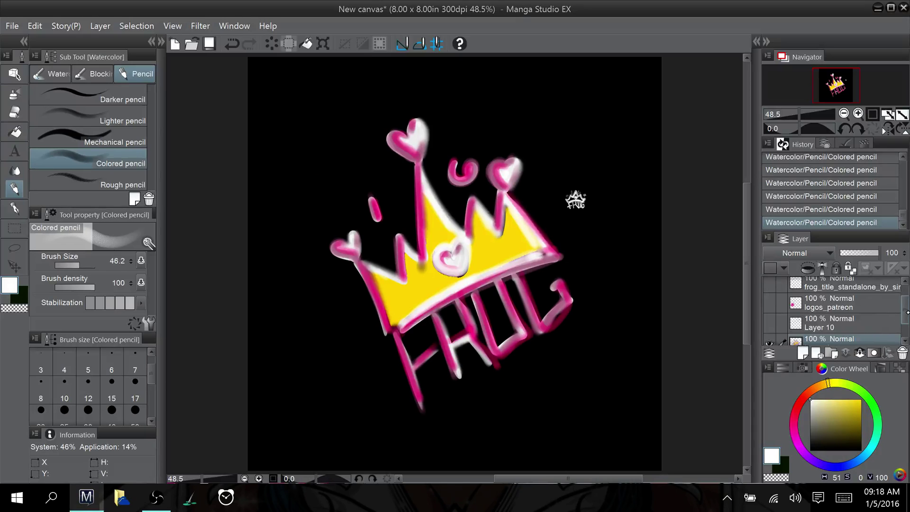
scroll(906, 294, "up", 1)
left_click(769, 287)
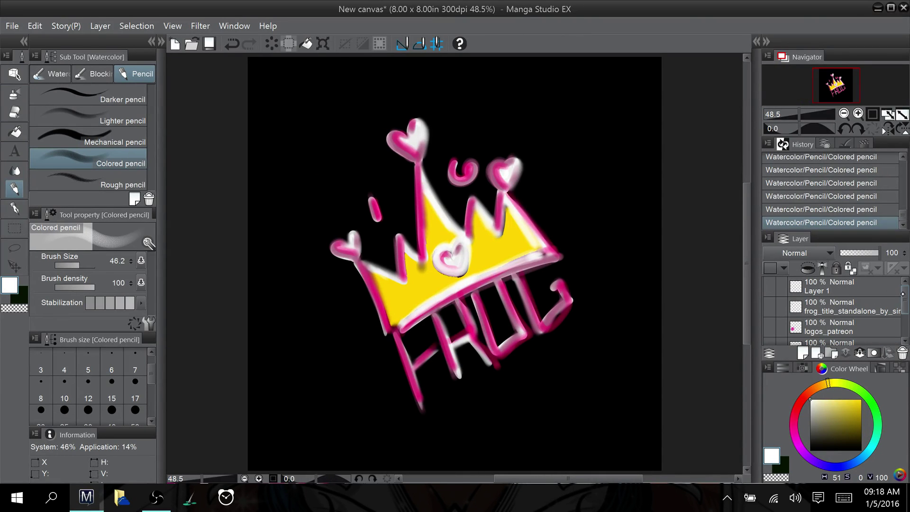
scroll(814, 311, "down", 3)
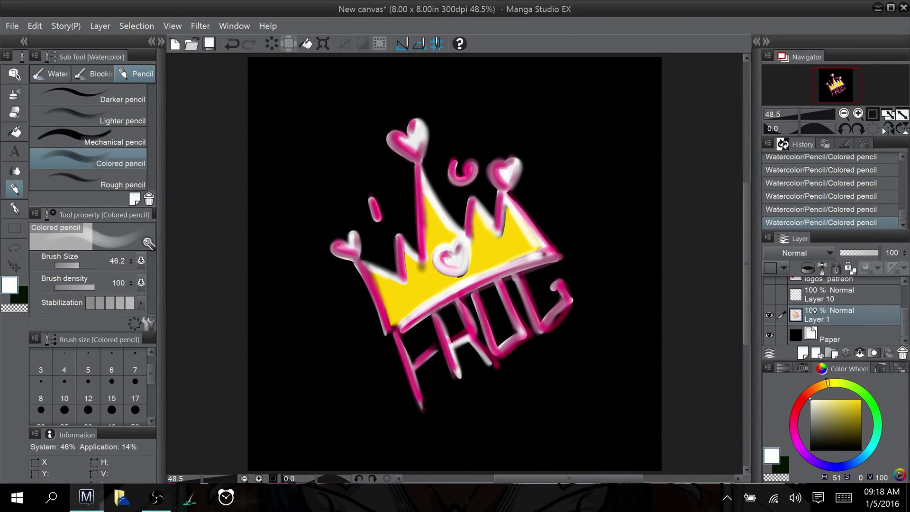
left_click(769, 314)
left_click(768, 314)
Paint white highlights over the heart's lower part, the crown's right spike and its left outline.
mouse_move(462, 275)
left_mouse_down()
mouse_move(445, 277)
mouse_move(463, 271)
mouse_move(438, 256)
mouse_move(447, 266)
left_mouse_up()
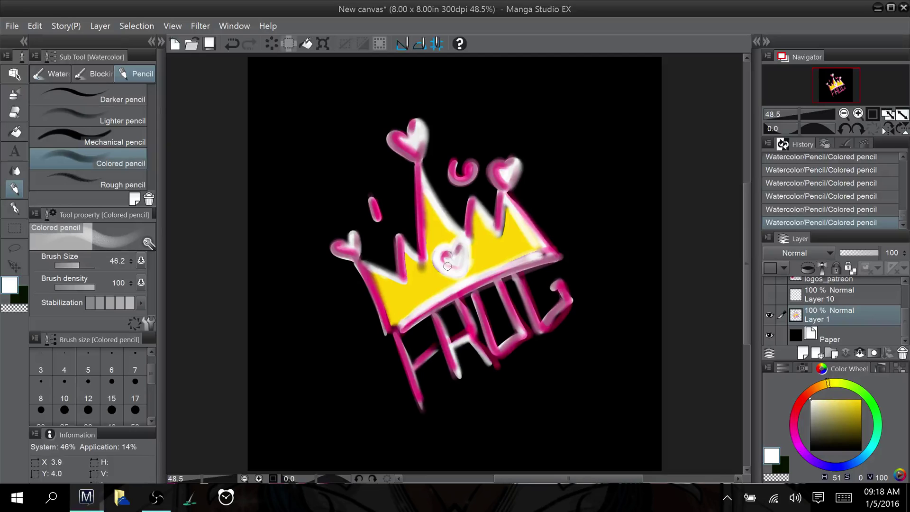
mouse_move(509, 230)
left_mouse_down()
mouse_move(503, 202)
mouse_move(501, 235)
left_mouse_up()
left_click_drag(370, 272, 393, 329)
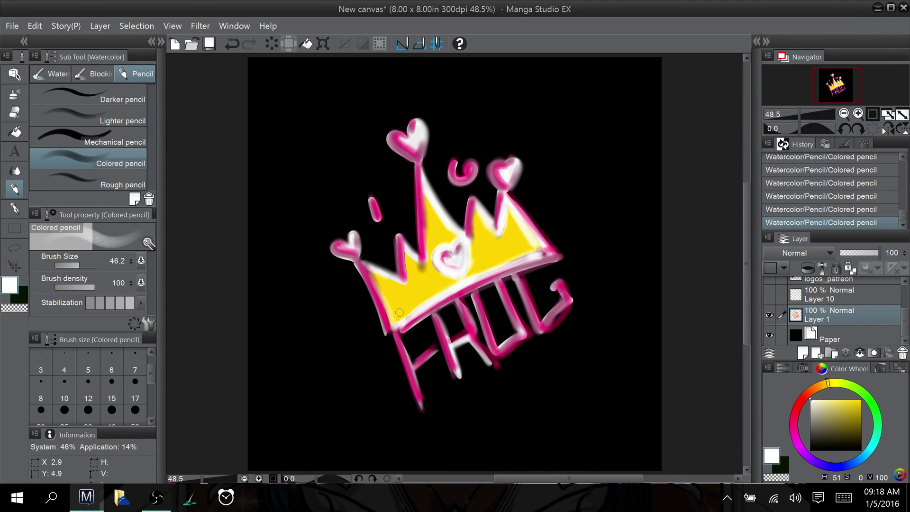
Lasso-select the whole crown and FROG lettering, then choose Edit > Register Image as Material.
left_click(34, 26)
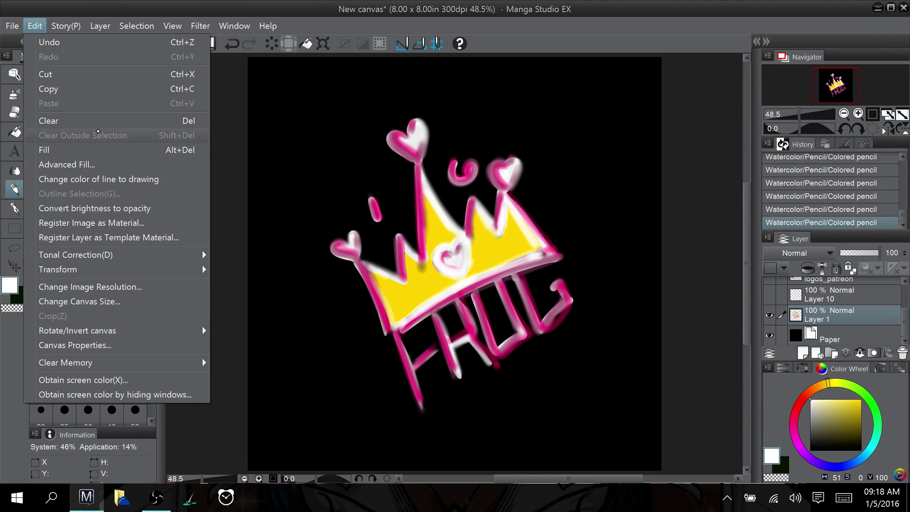
key("Escape")
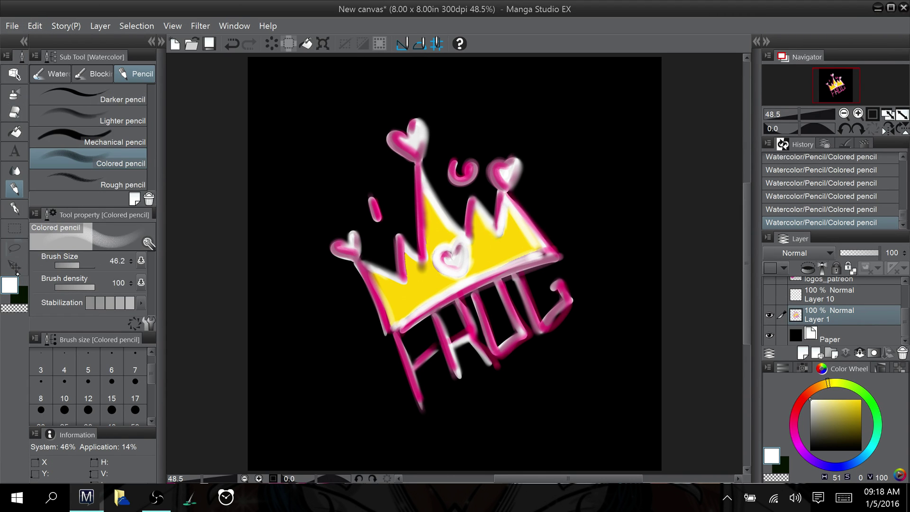
left_click(14, 228)
left_click(14, 248)
mouse_move(336, 154)
left_mouse_down()
mouse_move(318, 192)
mouse_move(329, 322)
mouse_move(378, 410)
mouse_move(416, 437)
mouse_move(517, 412)
mouse_move(623, 303)
mouse_move(595, 188)
mouse_move(496, 91)
mouse_move(382, 104)
mouse_move(333, 156)
left_mouse_up()
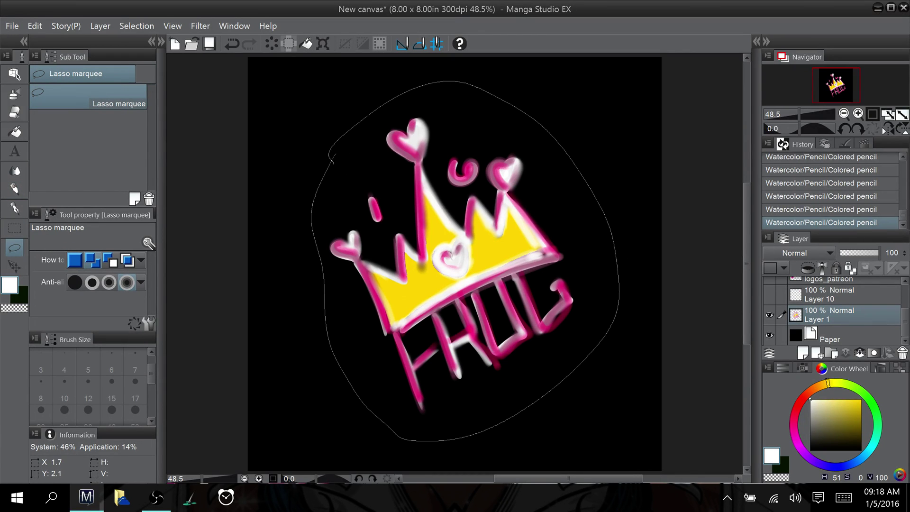
left_click(34, 26)
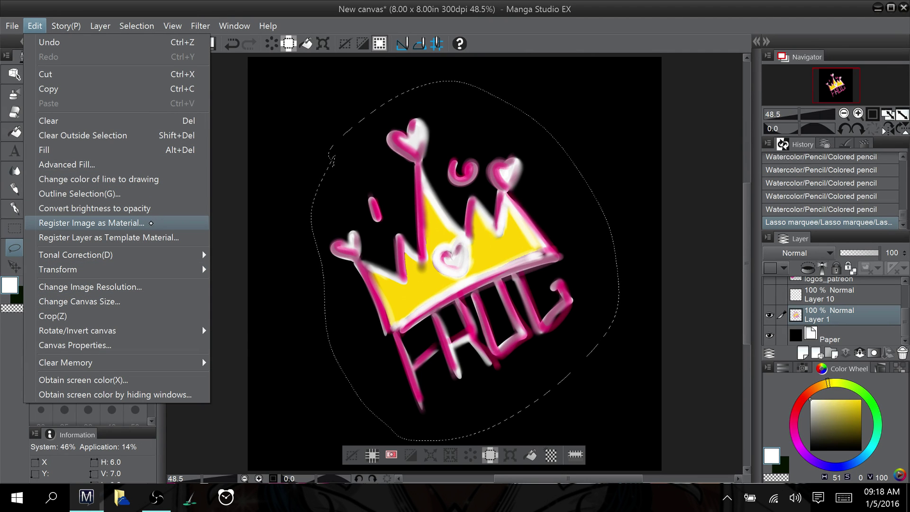
key("Escape")
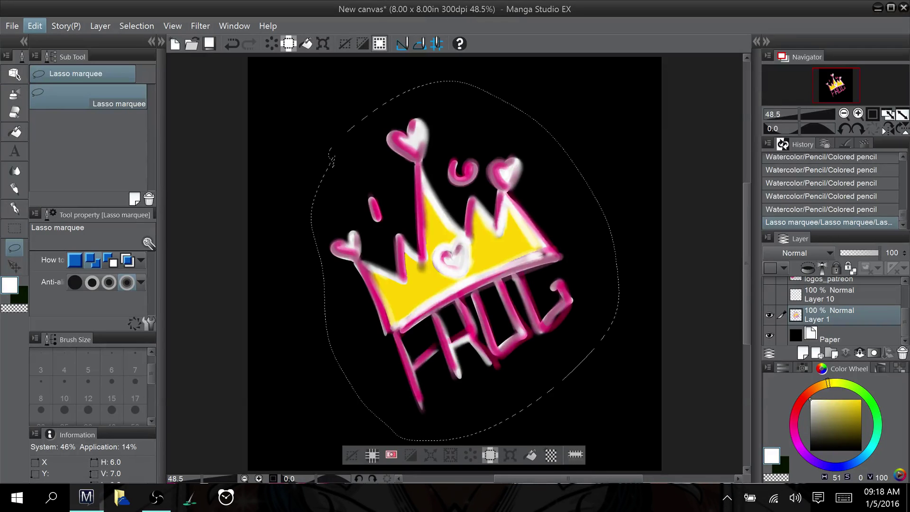
Name the material Crown 2016 and keep it resizable after pasting.
type("C")
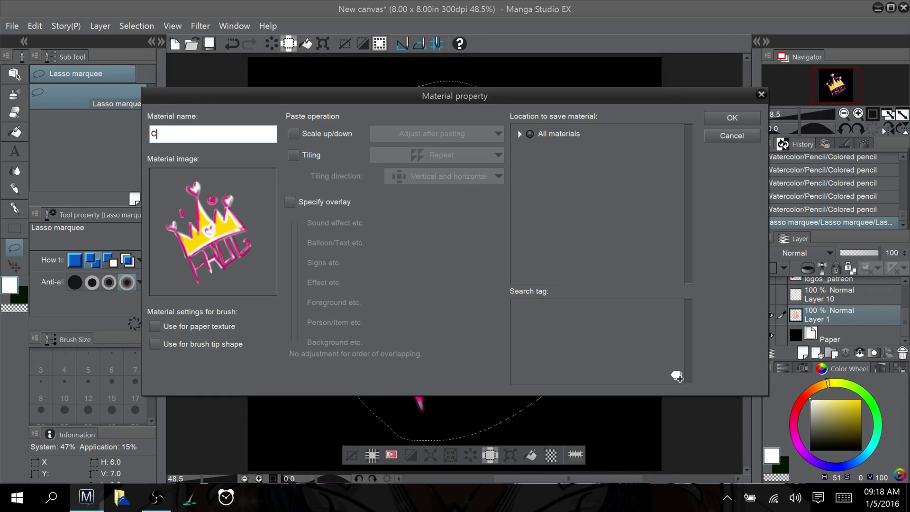
type("rown 2016")
left_click(294, 134)
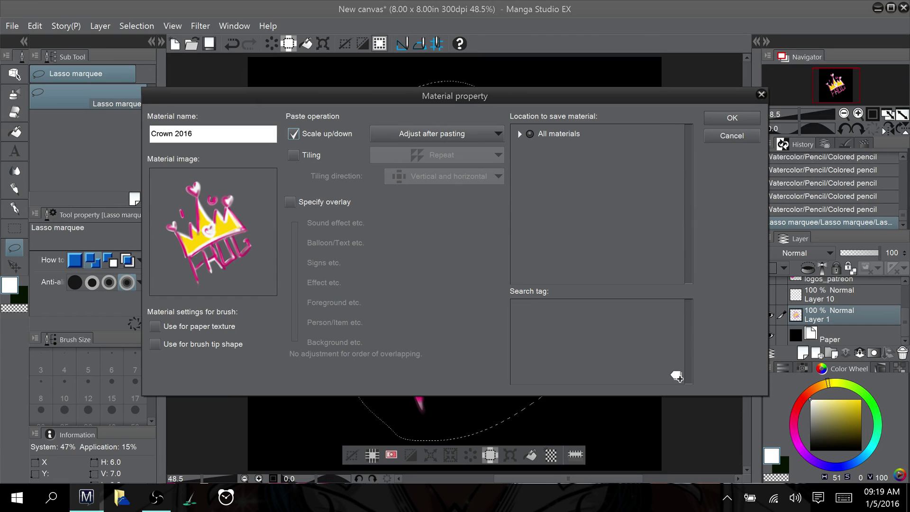
left_click(479, 134)
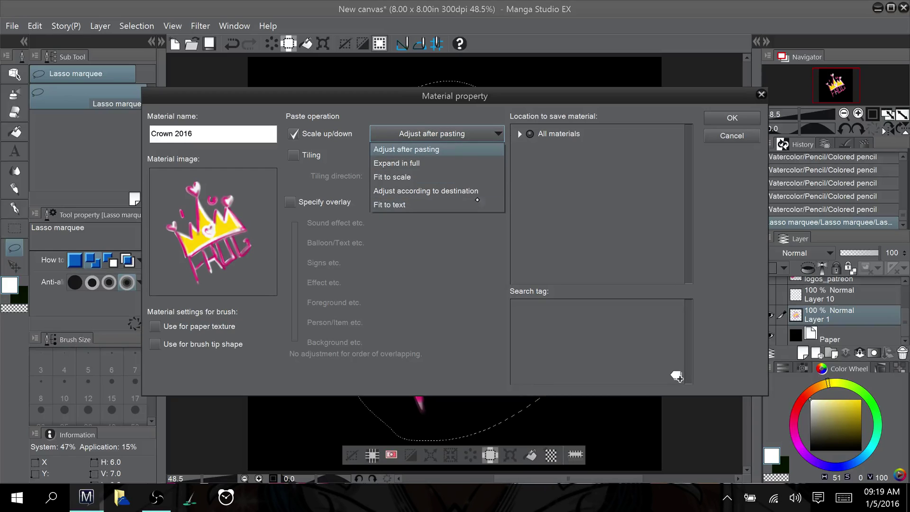
left_click(467, 149)
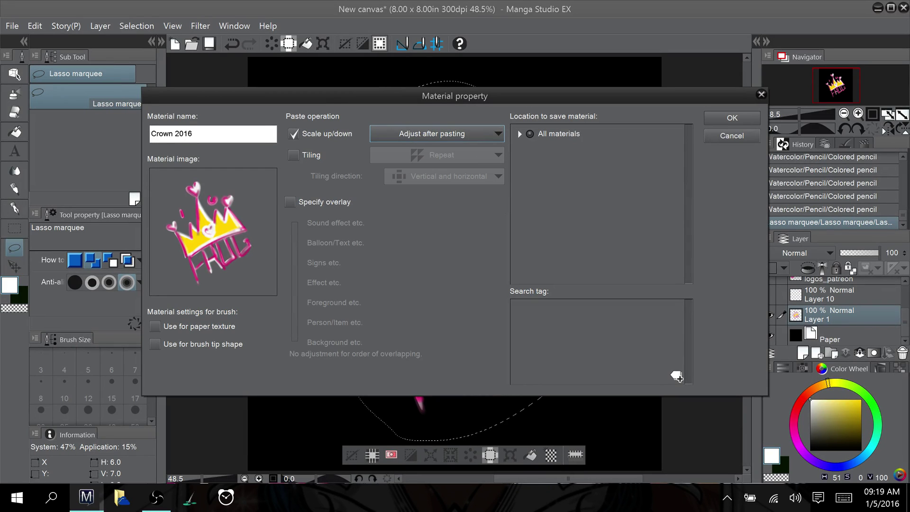
Pick the material's save location in the category tree and confirm with OK.
left_click(559, 134)
left_click(520, 134)
left_click(563, 152)
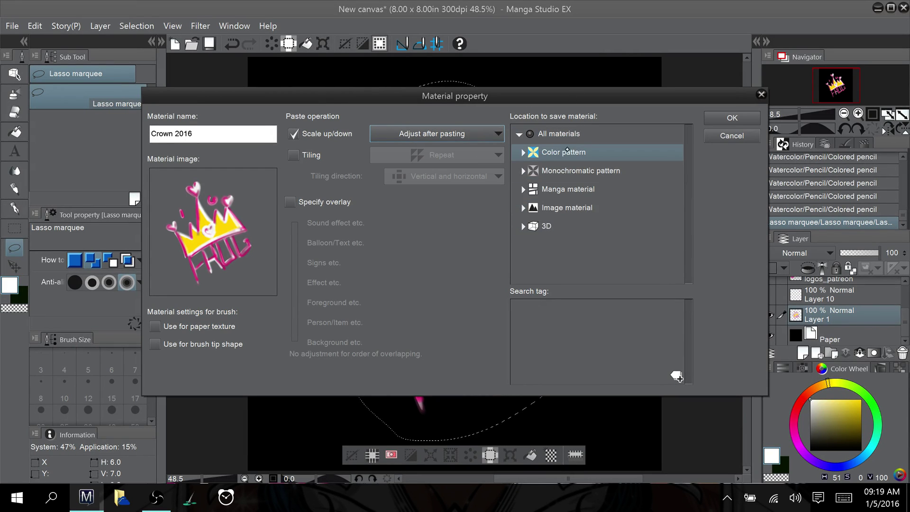
left_click(523, 152)
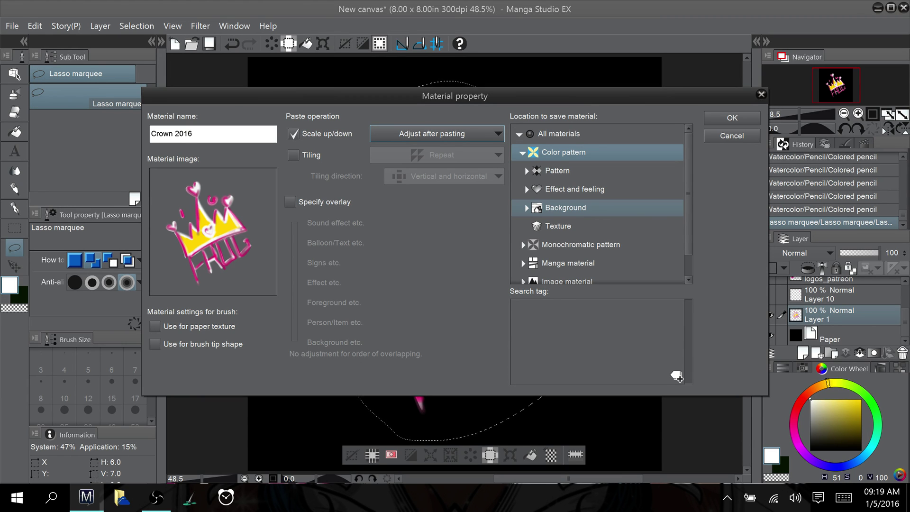
left_click(731, 118)
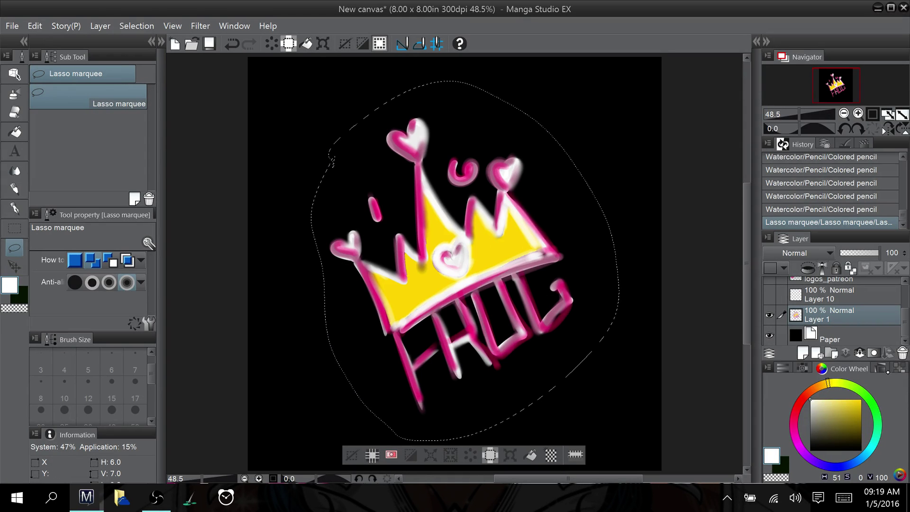
Delete the original drawing layer, clear the selection, and paste Crown 2016 onto the canvas.
key("Delete")
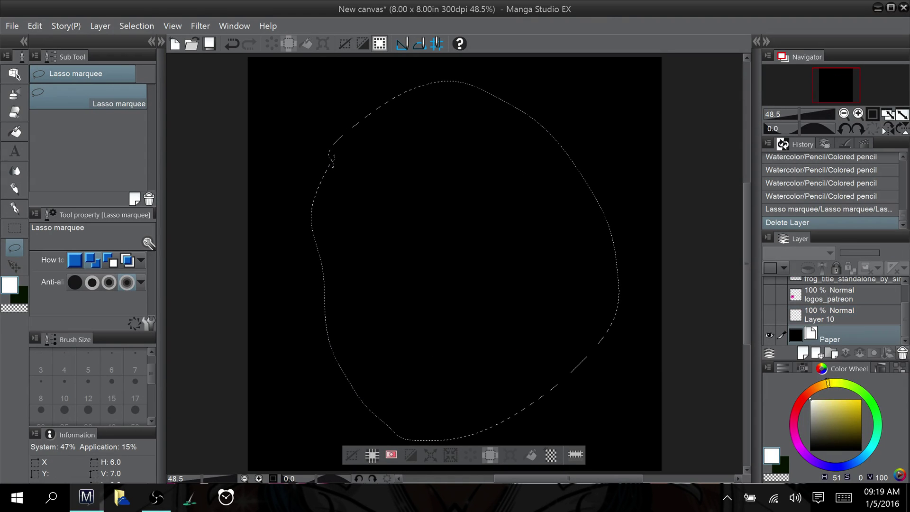
left_click(756, 41)
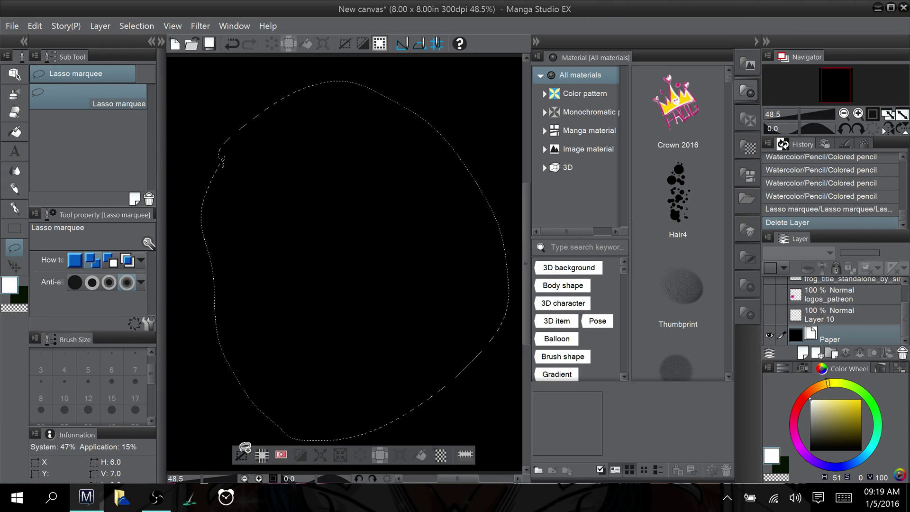
key("ctrl+d")
left_click_drag(673, 108, 369, 311)
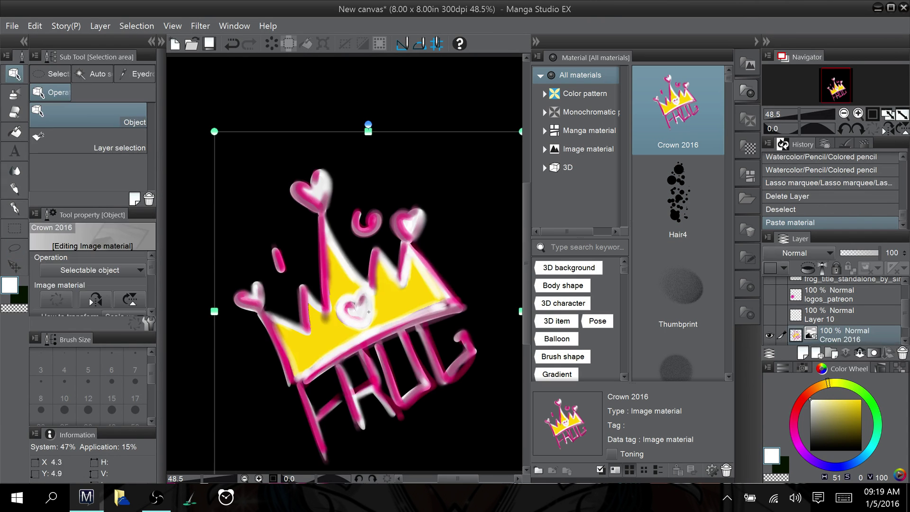
left_click(535, 41)
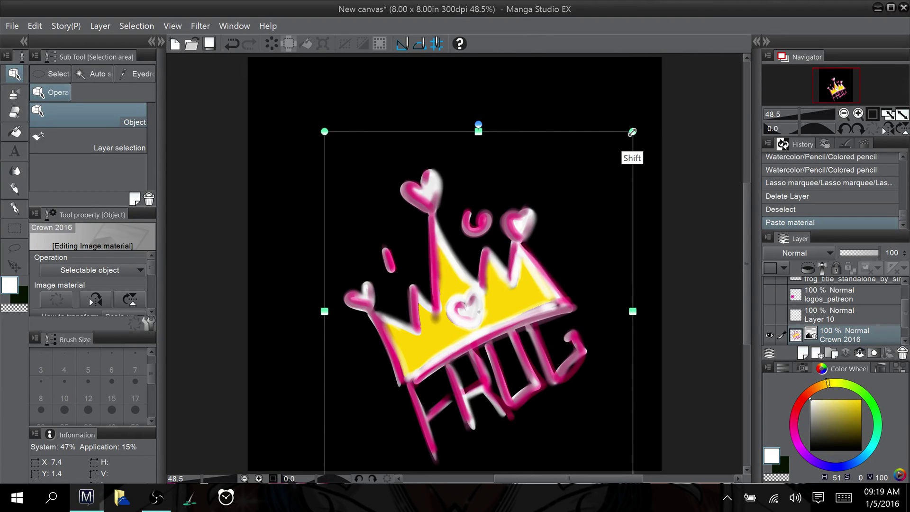
Shrink the Crown 2016 material to a tiny mark and place it in the lower-right corner.
left_click_drag(632, 132, 383, 423)
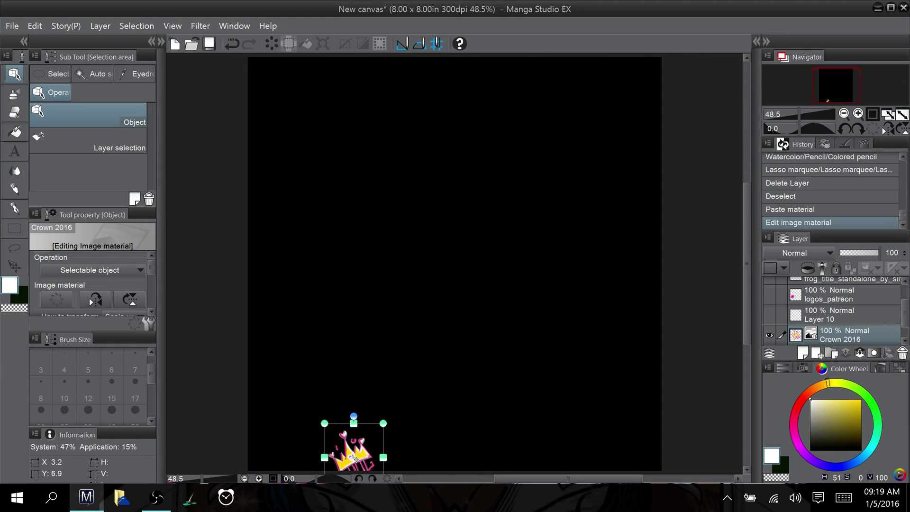
left_click_drag(353, 457, 530, 276)
left_click_drag(560, 241, 521, 290)
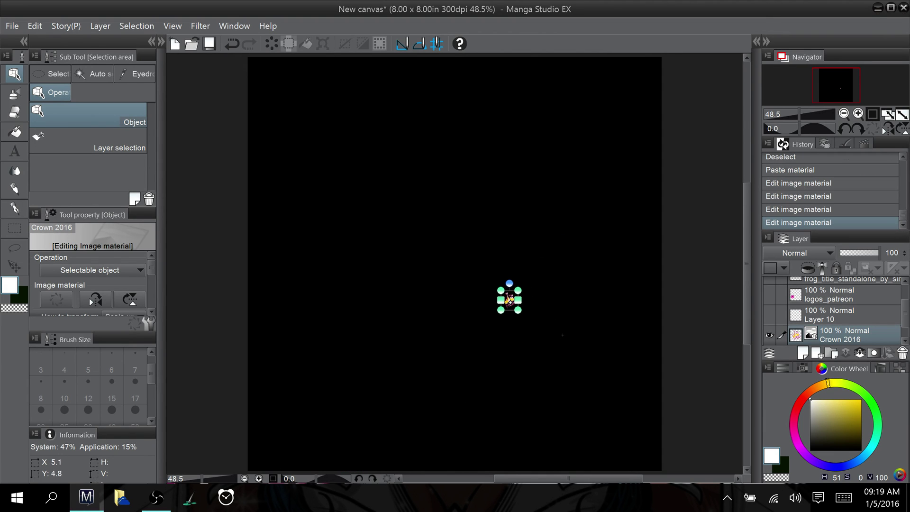
left_click_drag(562, 335, 673, 463)
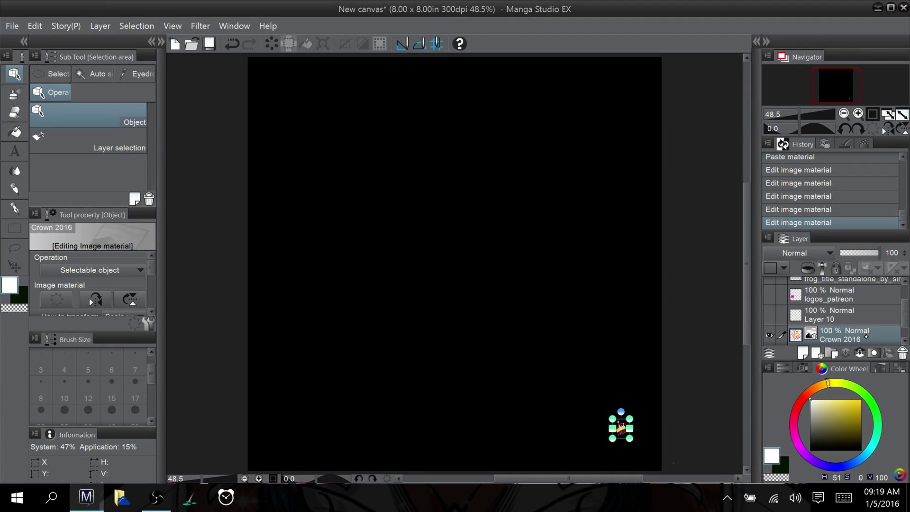
Rasterize the Crown 2016 layer from its right-click menu.
right_click(840, 333)
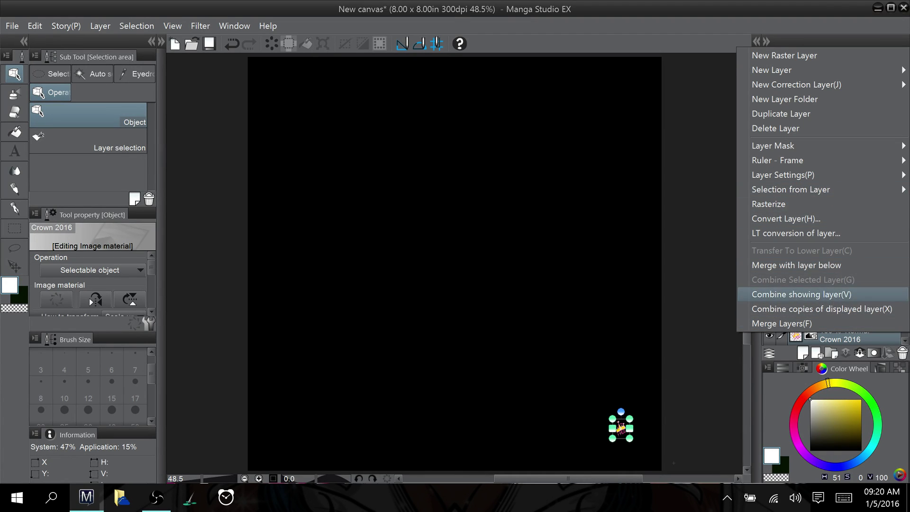
left_click(806, 204)
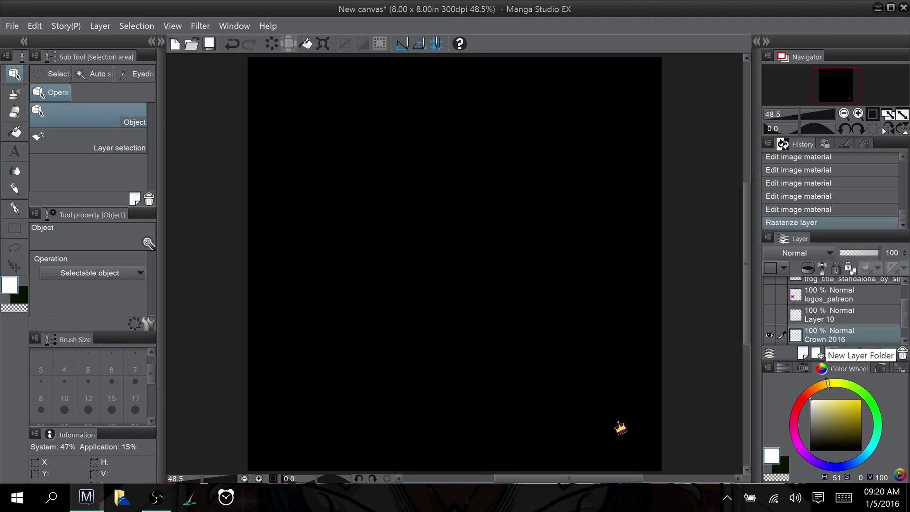
Find logos_patreon under Color pattern in the materials library and paste it onto the canvas.
left_click(756, 41)
scroll(725, 83, "down", 10)
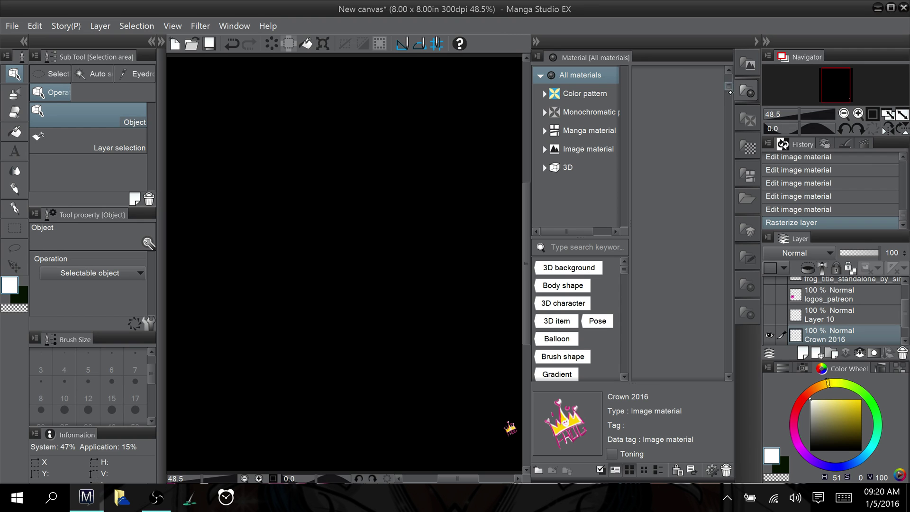
scroll(732, 83, "up", 15)
scroll(732, 83, "down", 15)
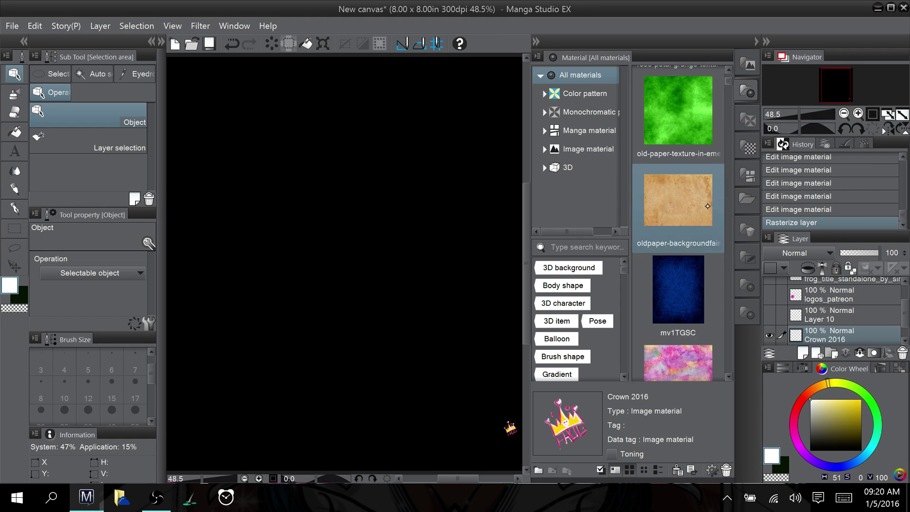
left_click(747, 63)
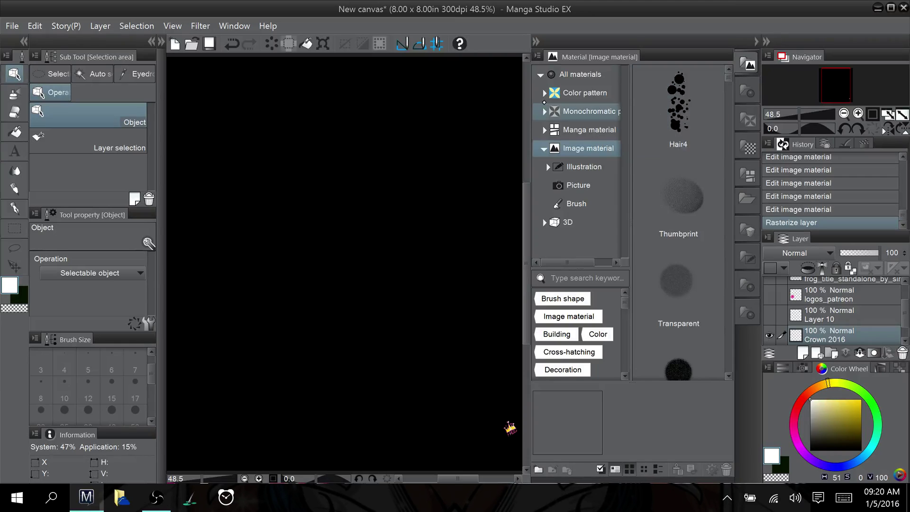
left_click(584, 92)
left_click(729, 375)
scroll(729, 374, "down", 8)
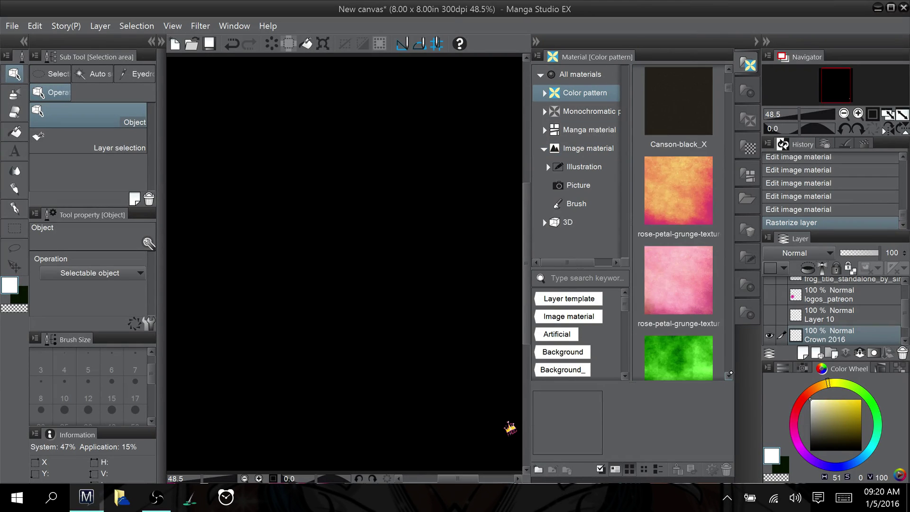
left_click(674, 278)
left_click_drag(673, 277, 376, 237)
left_click(535, 42)
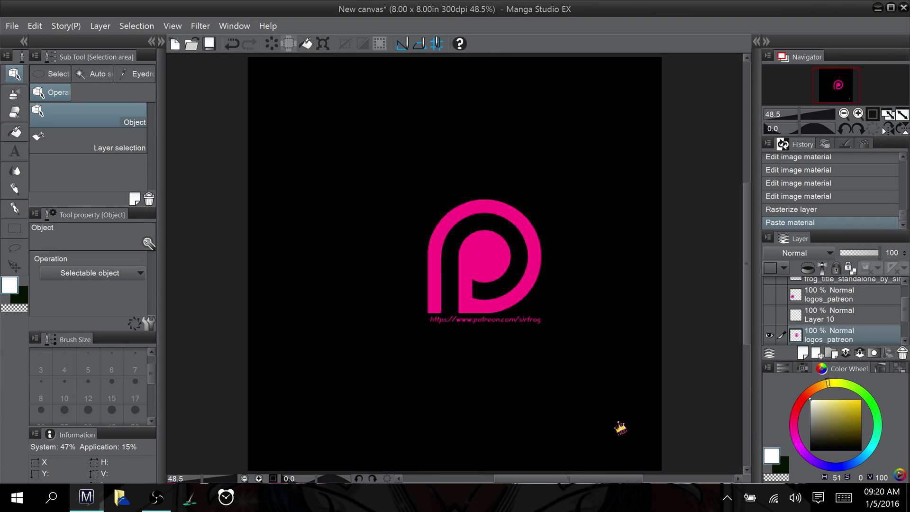
Nudge the Patreon logo down-left, scale it down proportionally, and keep the layer at full opacity.
left_click_drag(513, 220, 493, 204)
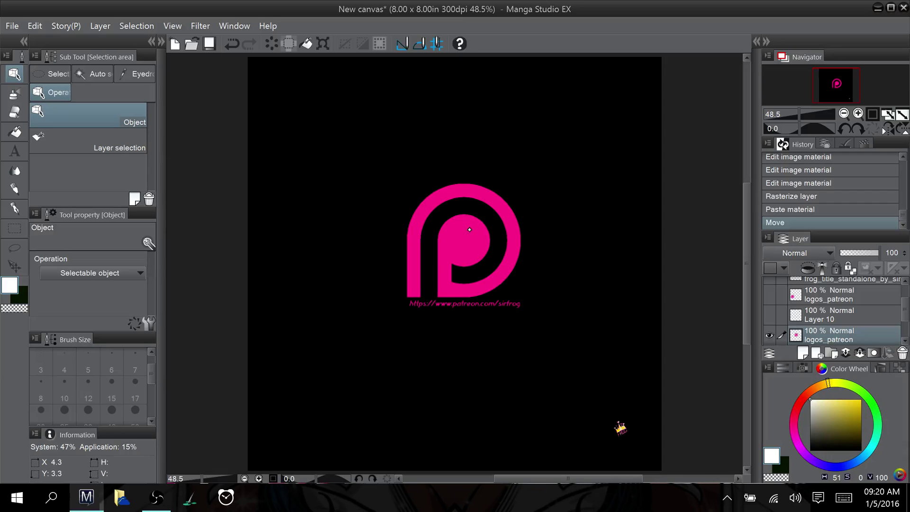
key("ctrl+t")
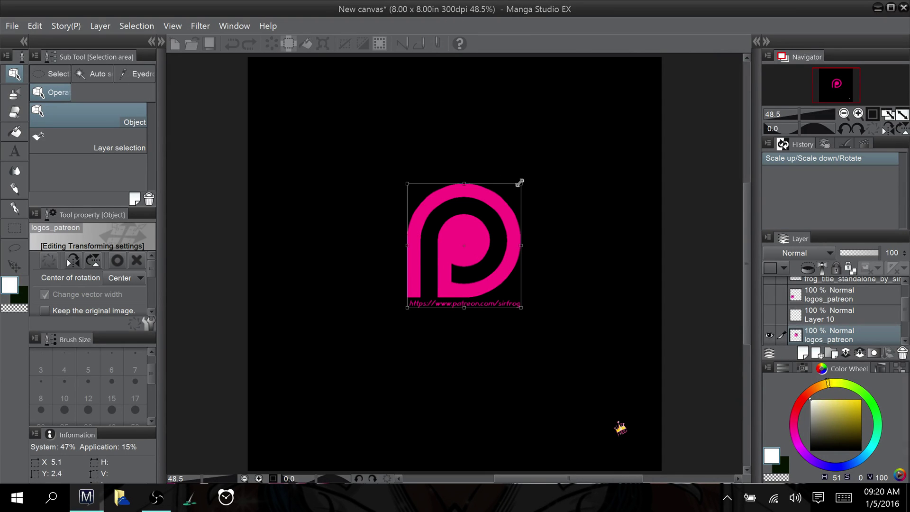
left_click_drag(521, 185, 488, 242)
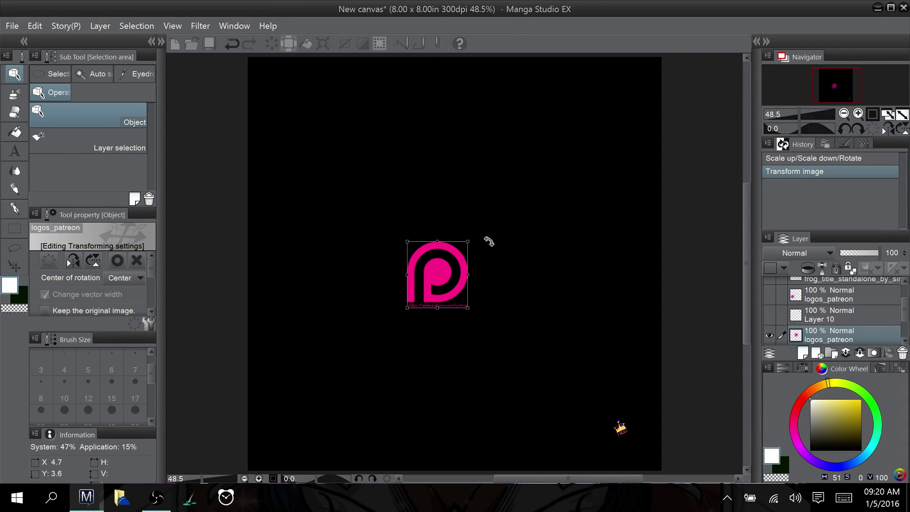
key("Return")
left_click(857, 253)
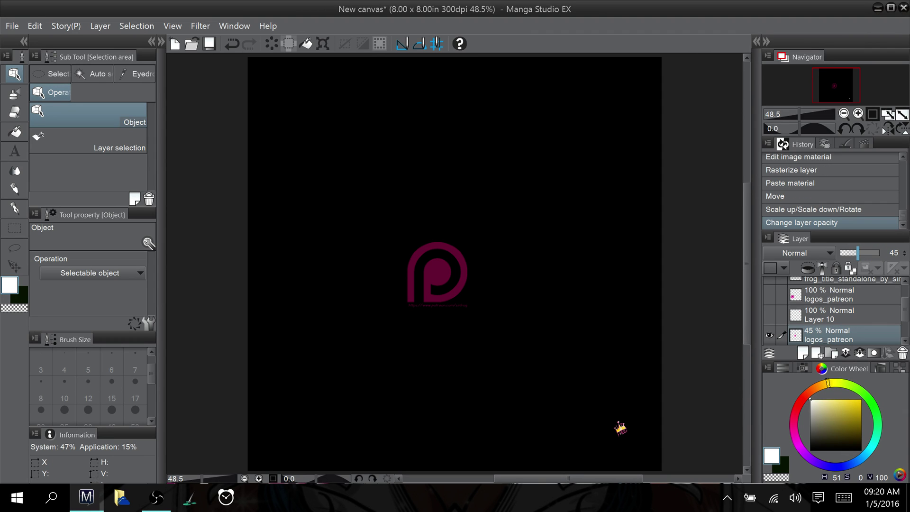
left_click_drag(857, 253, 879, 254)
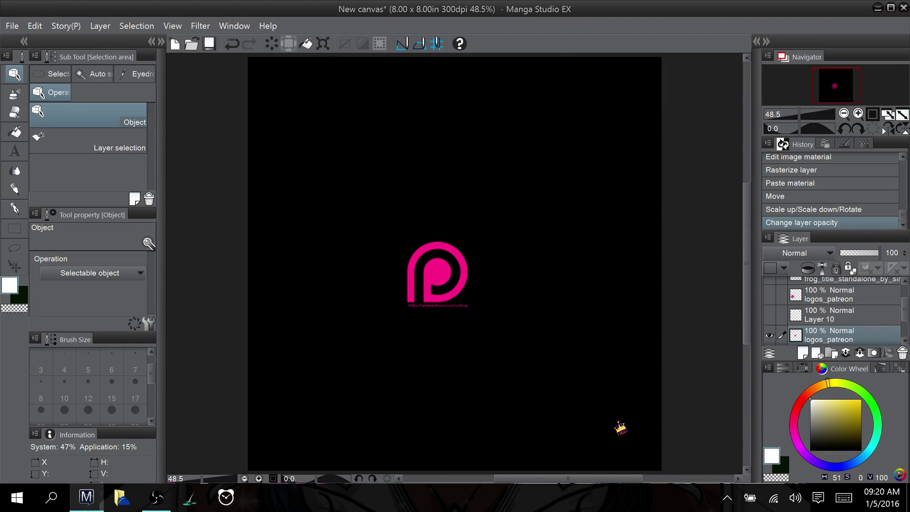